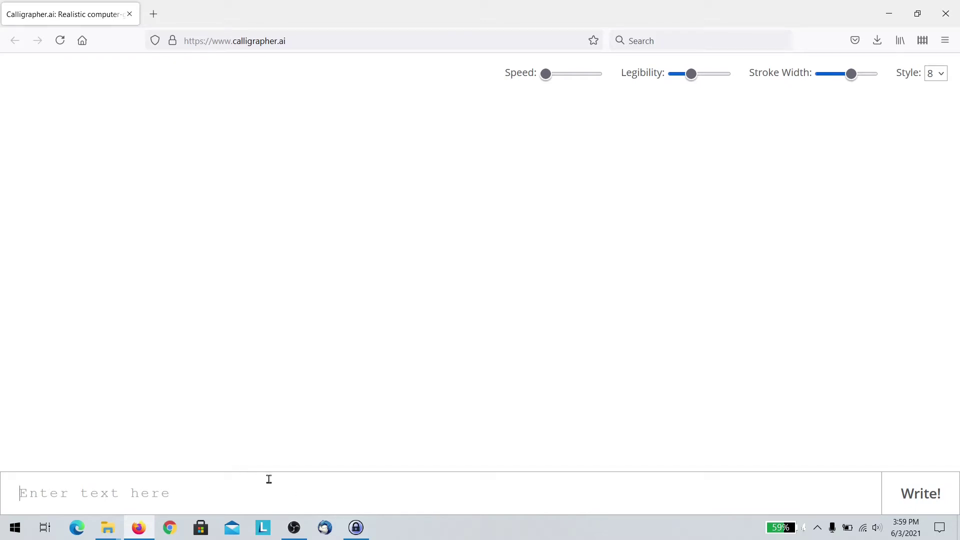
Enter 'Another day under lockdown', pick the '–' style, and nudge stroke width and legibility up
{"action": "type", "text": "Another day under lockdown"}
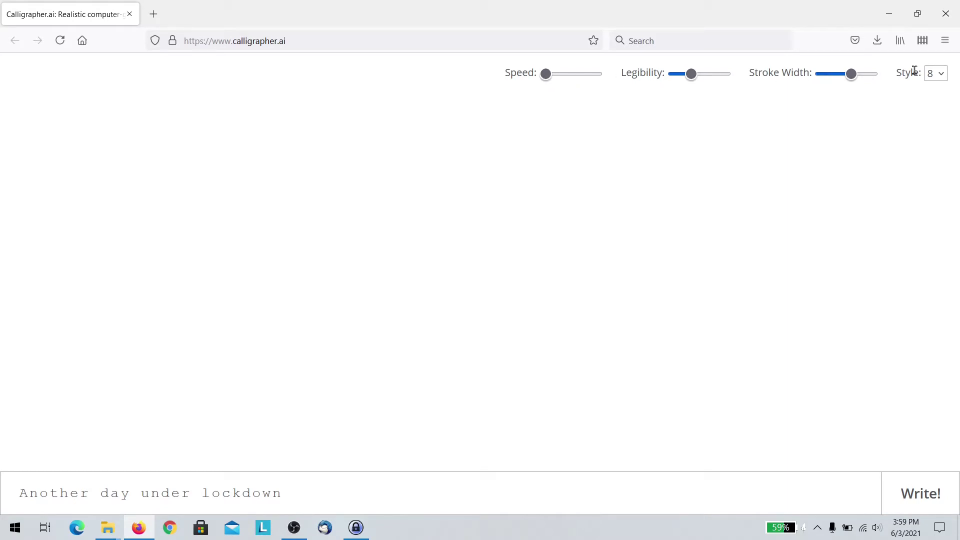
{"action": "left_click", "coordinate": [944, 75]}
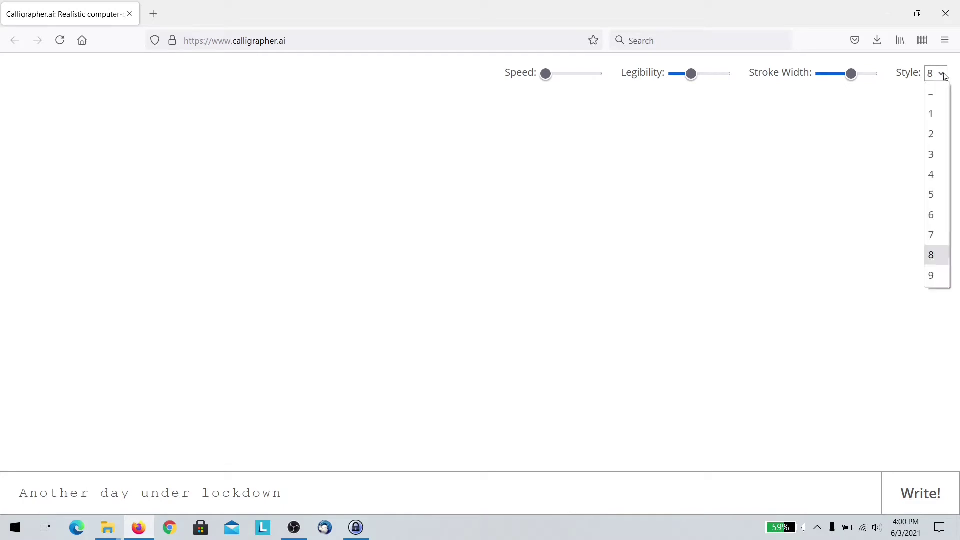
{"action": "left_click", "coordinate": [935, 102]}
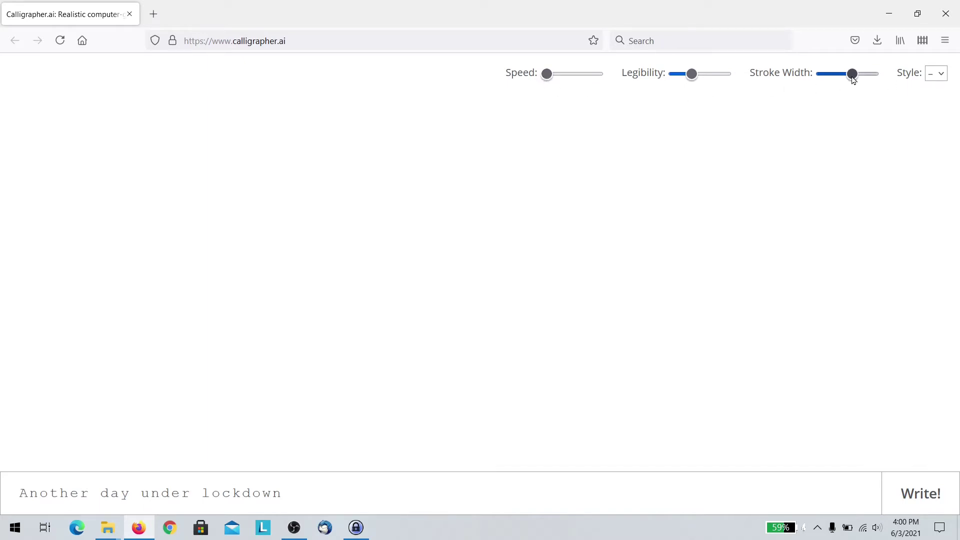
{"action": "left_click_drag", "start_coordinate": [853, 78], "coordinate": [856, 76]}
{"action": "left_click_drag", "start_coordinate": [692, 74], "coordinate": [696, 78]}
Regenerate the handwriting four times with Write! until a flowing style 2 version appears
{"action": "left_click", "coordinate": [920, 499]}
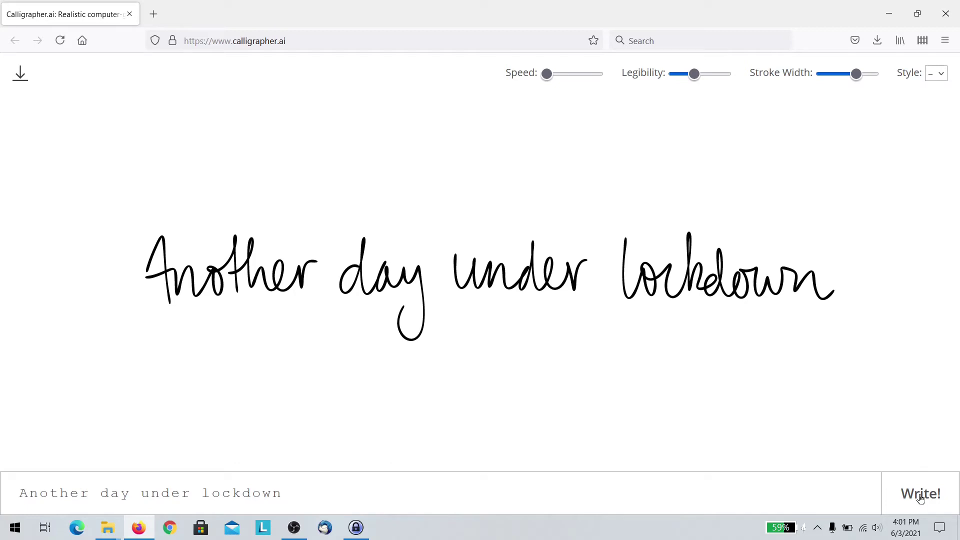
{"action": "left_click", "coordinate": [920, 499]}
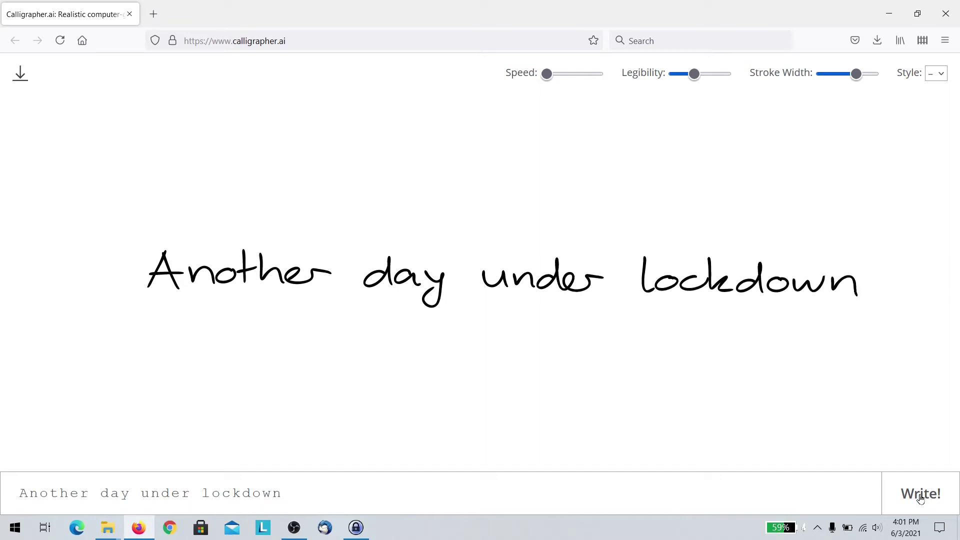
{"action": "left_click", "coordinate": [920, 497]}
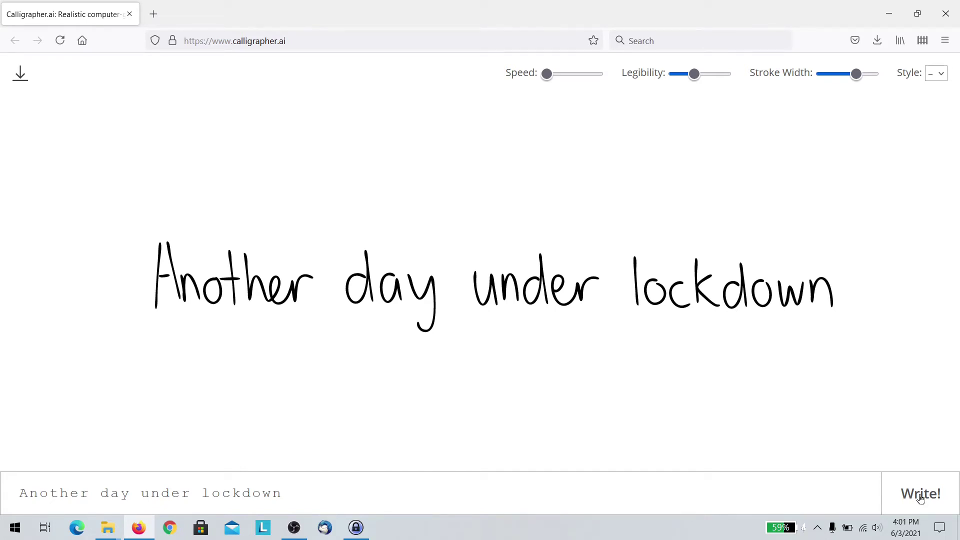
{"action": "left_click", "coordinate": [921, 499]}
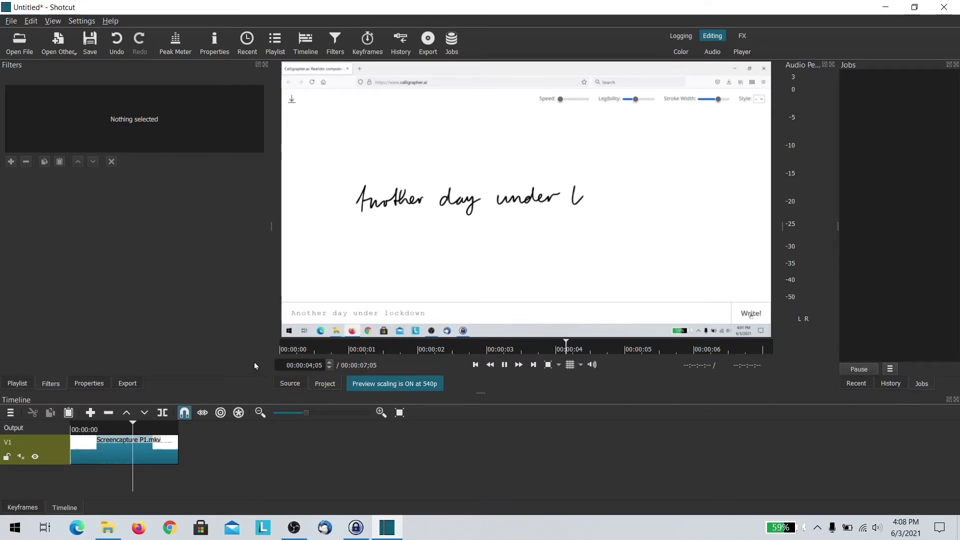
Pause the handwriting clip at 00:00:05:25 with the sentence almost fully drawn
{"action": "key", "text": "space"}
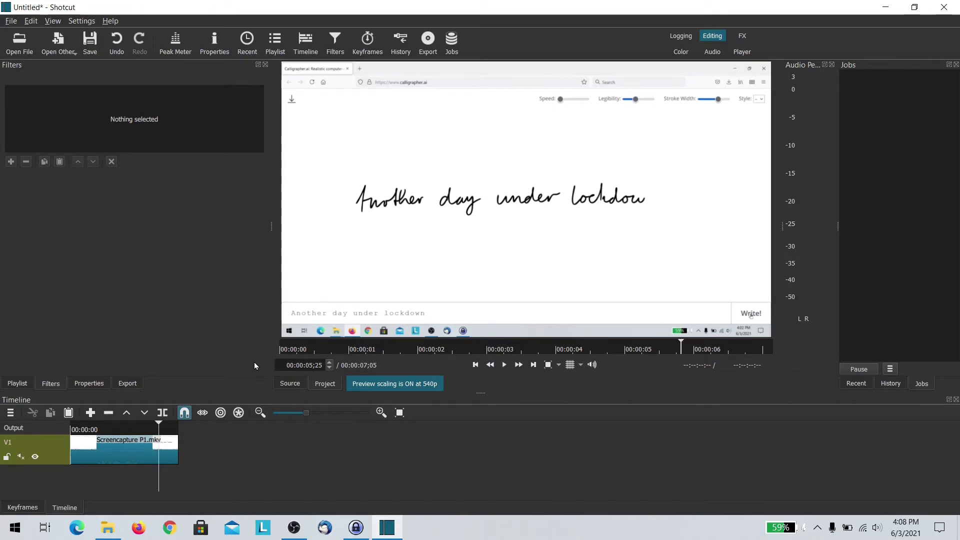
{"action": "left_click", "coordinate": [8, 414]}
Add a V2 video track and move the handwriting clip up onto it
{"action": "mouse_move", "coordinate": [35, 418]}
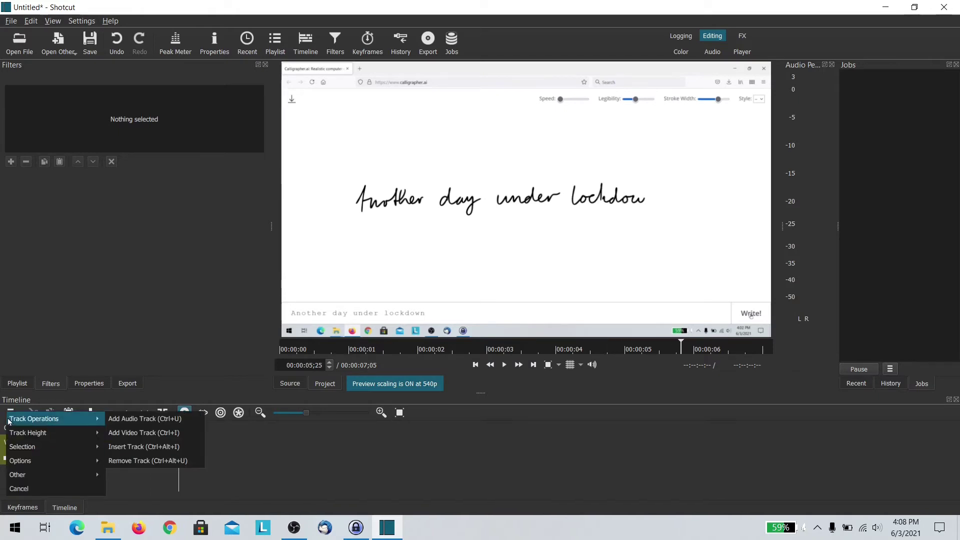
{"action": "left_click", "coordinate": [120, 433]}
{"action": "left_click_drag", "start_coordinate": [118, 479], "coordinate": [113, 444]}
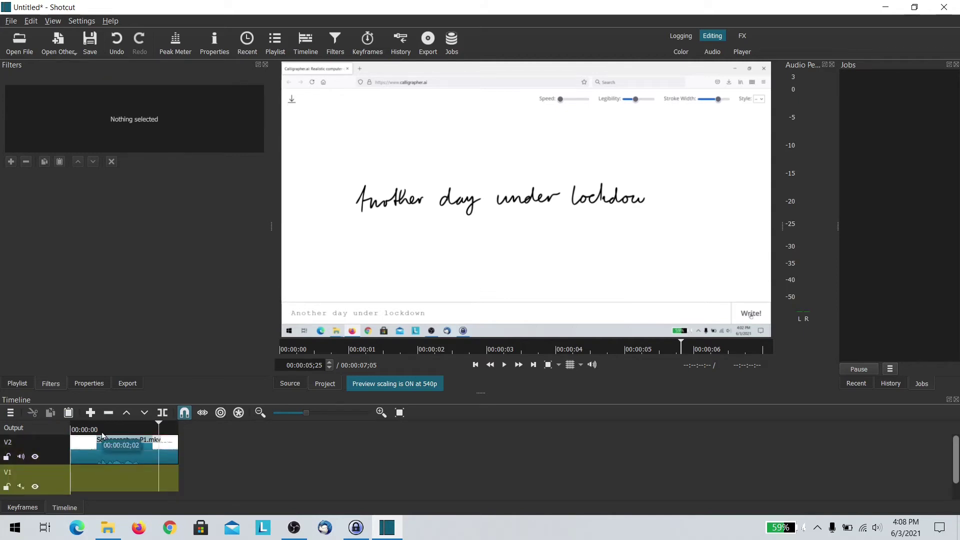
{"action": "left_click", "coordinate": [102, 436]}
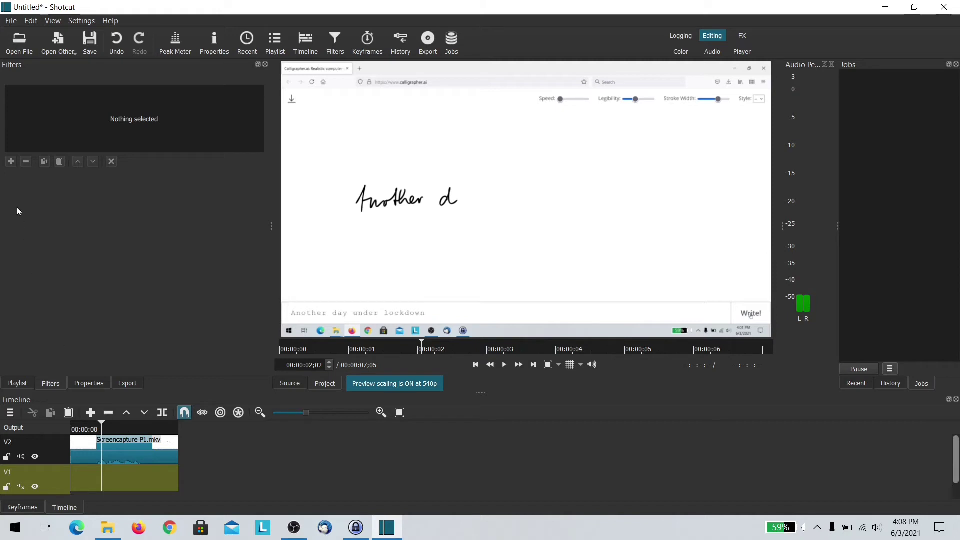
{"action": "left_click", "coordinate": [90, 448]}
Apply a Chroma Key: Simple filter keyed to the white page, distance 28.8%
{"action": "left_click", "coordinate": [11, 166]}
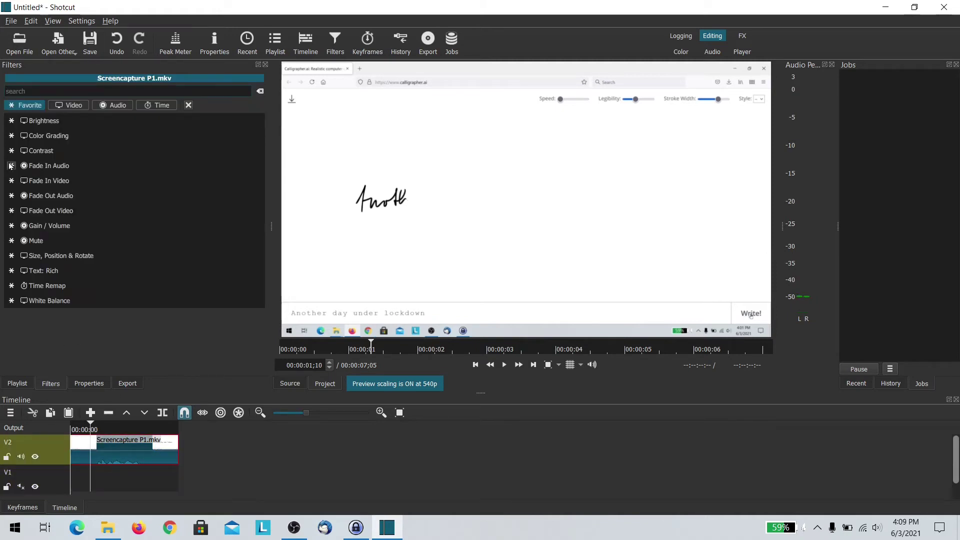
{"action": "type", "text": "co"}
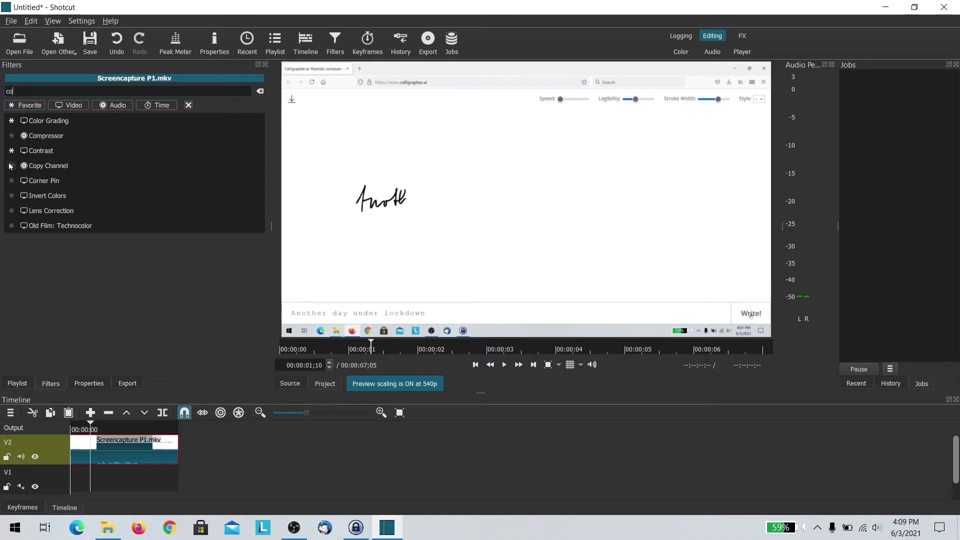
{"action": "type", "text": "hr"}
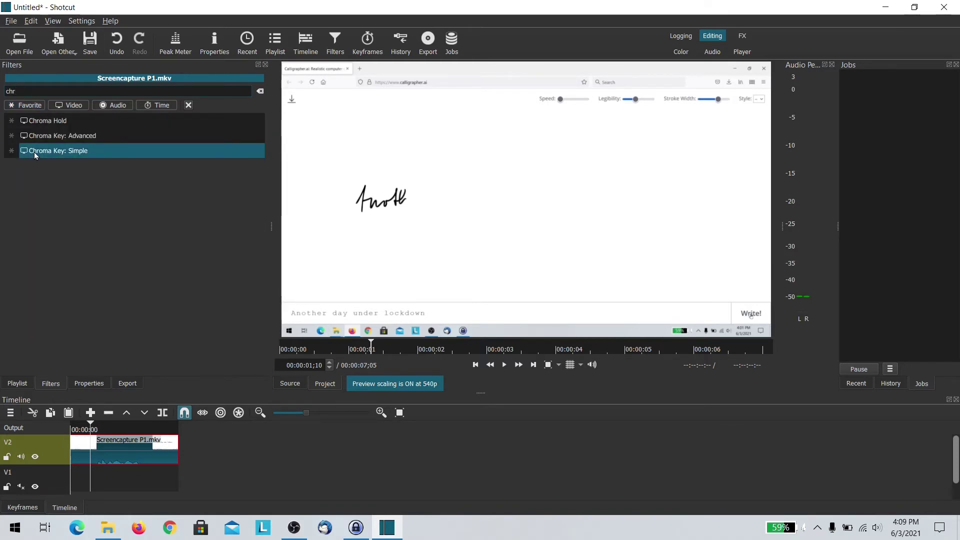
{"action": "left_click", "coordinate": [34, 152]}
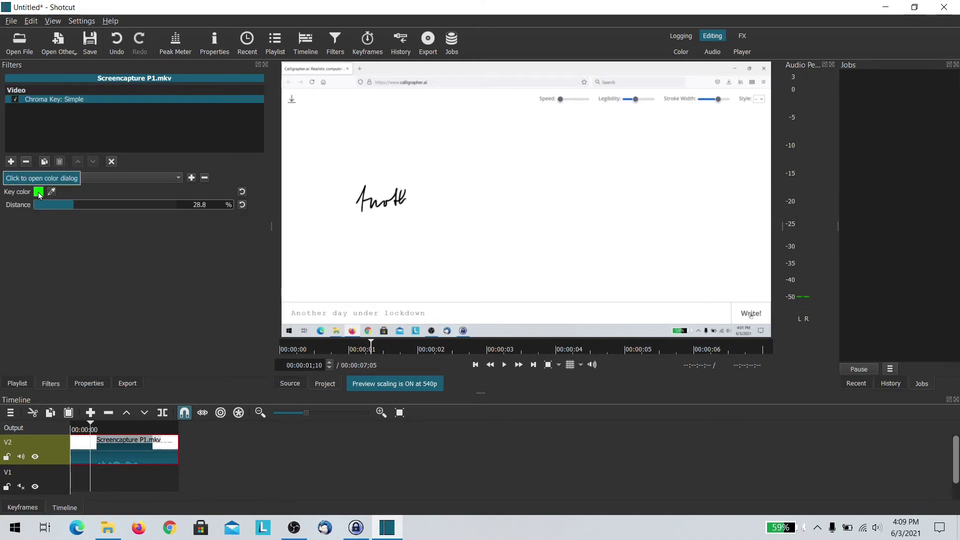
{"action": "left_click", "coordinate": [52, 191]}
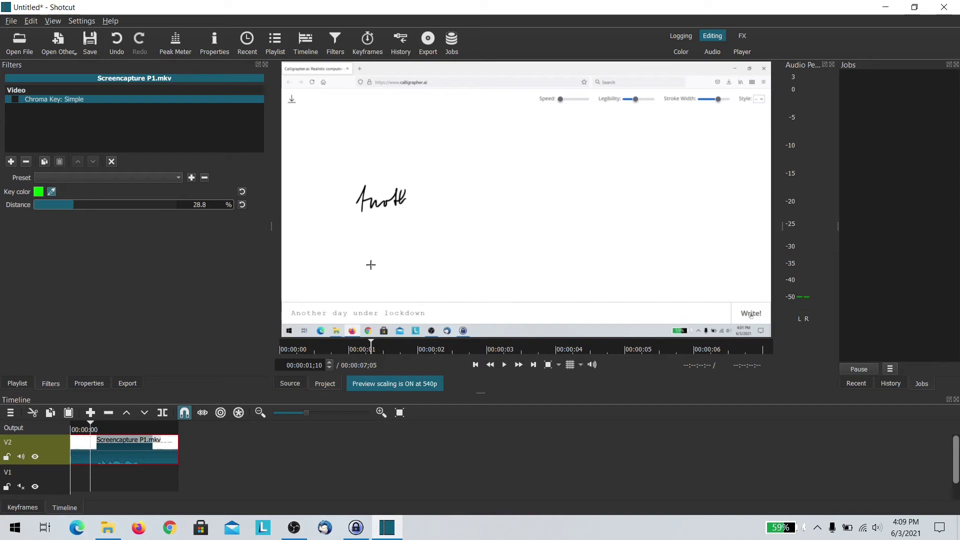
{"action": "left_click_drag", "start_coordinate": [362, 255], "coordinate": [403, 289]}
{"action": "left_click", "coordinate": [115, 477]}
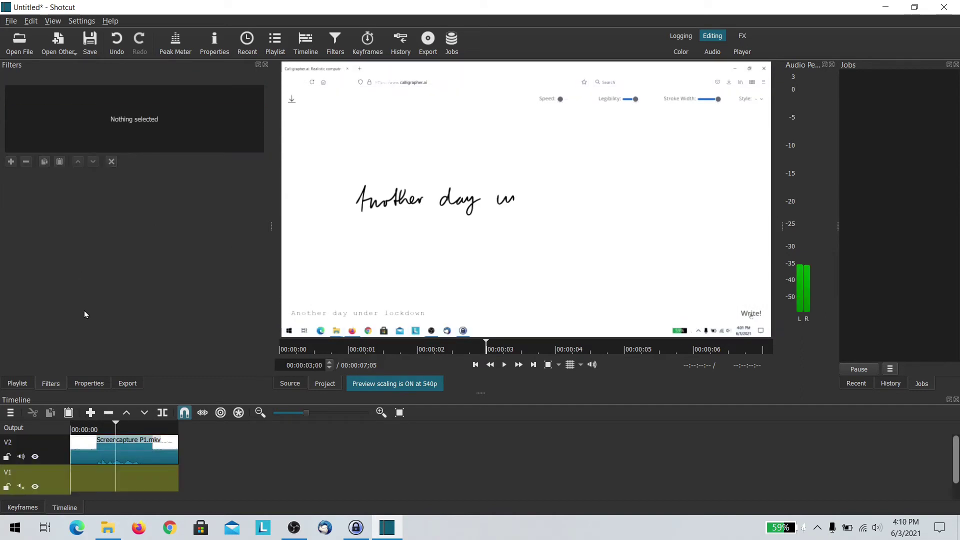
Place the Crow 2 - Converted video on track V1 as the background
{"action": "left_click", "coordinate": [111, 530]}
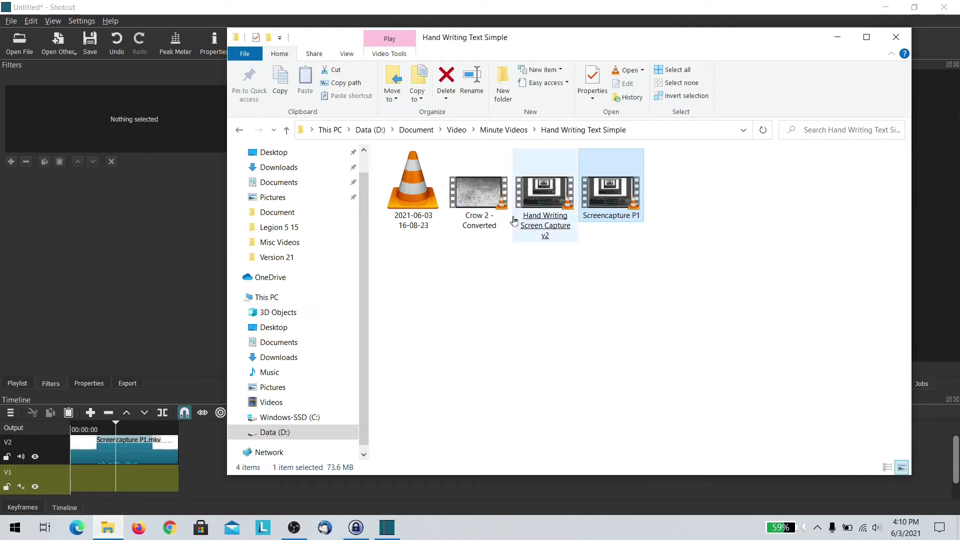
{"action": "left_click_drag", "start_coordinate": [478, 194], "coordinate": [113, 487]}
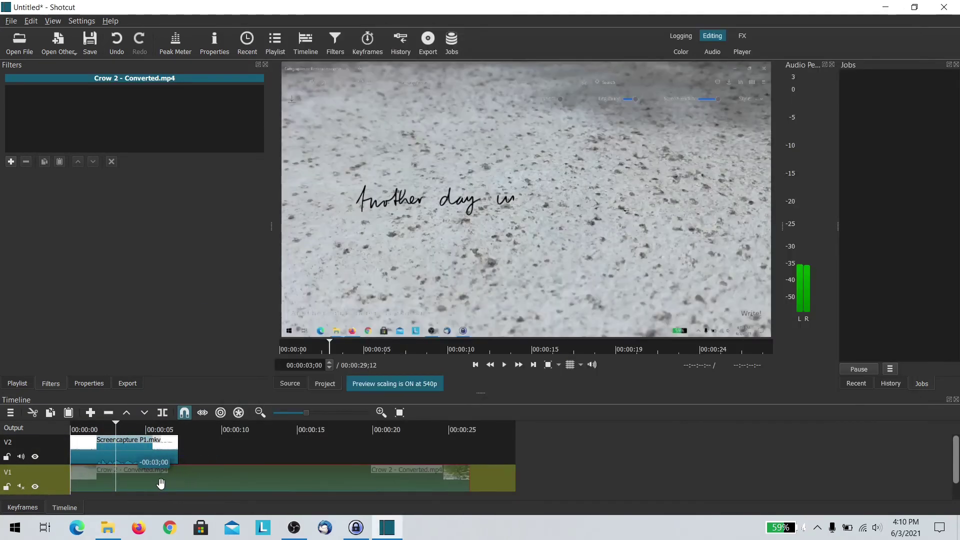
{"action": "left_click", "coordinate": [200, 436]}
Shift the handwriting clip about a second later on V2 and play the composite
{"action": "left_click", "coordinate": [135, 447]}
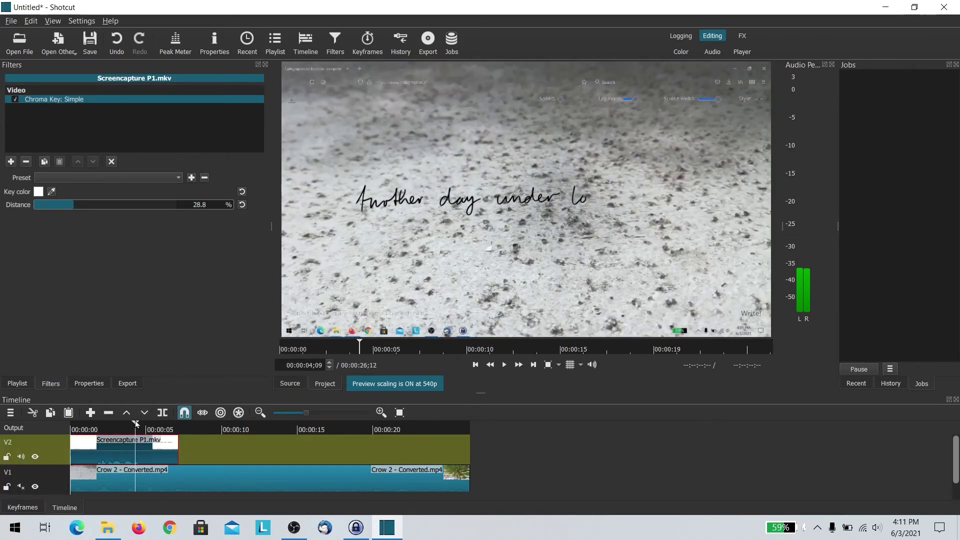
{"action": "left_click_drag", "start_coordinate": [107, 454], "coordinate": [116, 436]}
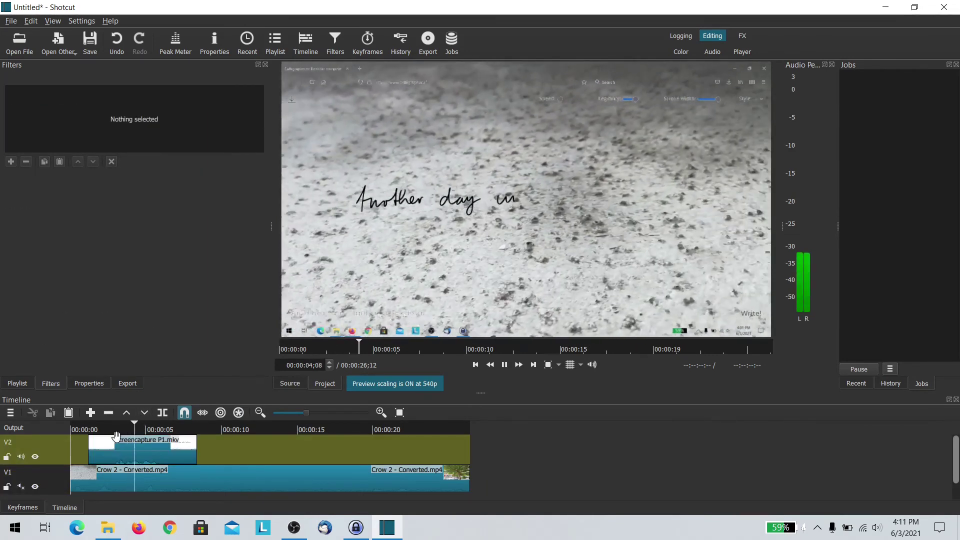
{"action": "key", "text": "space"}
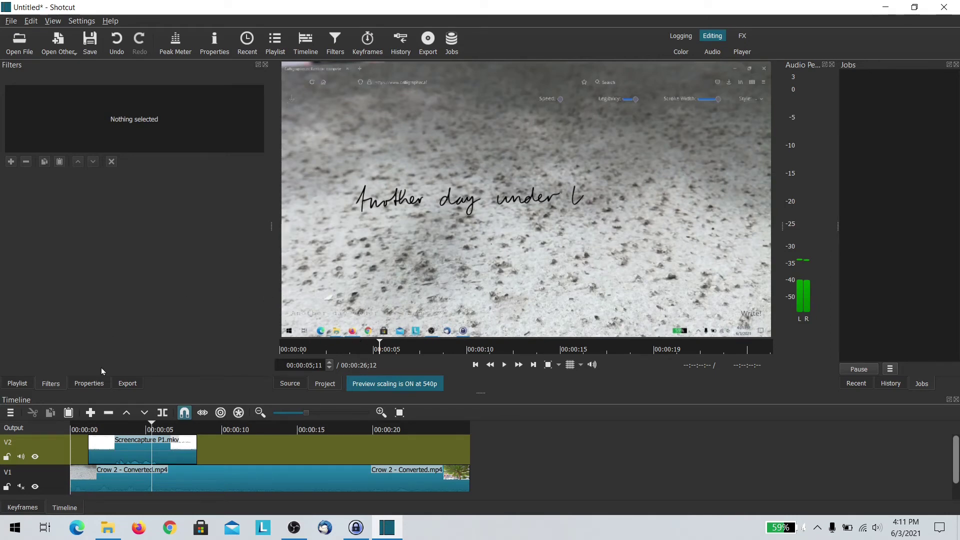
Add a Mask: Simple Shape filter to the handwriting clip and widen it around the sentence
{"action": "left_click", "coordinate": [119, 459]}
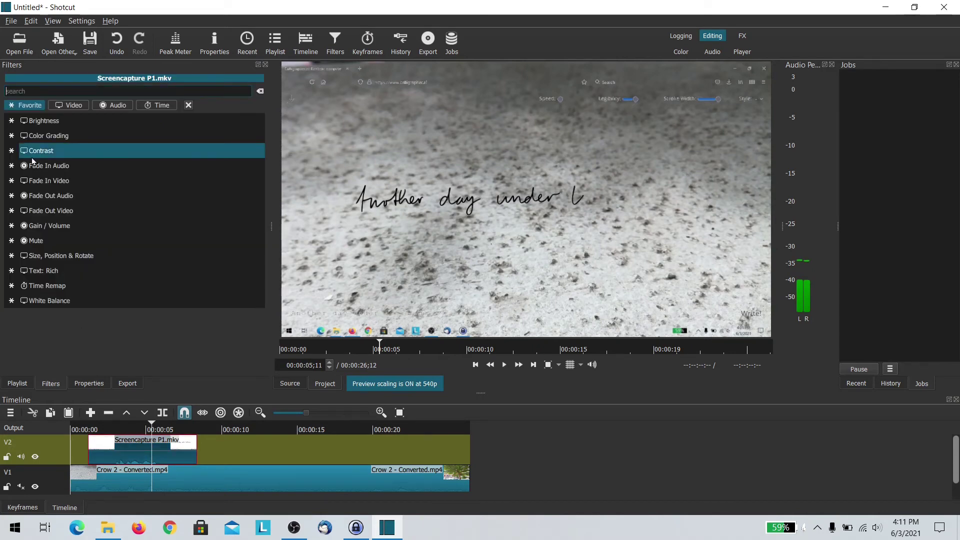
{"action": "type", "text": "mask"}
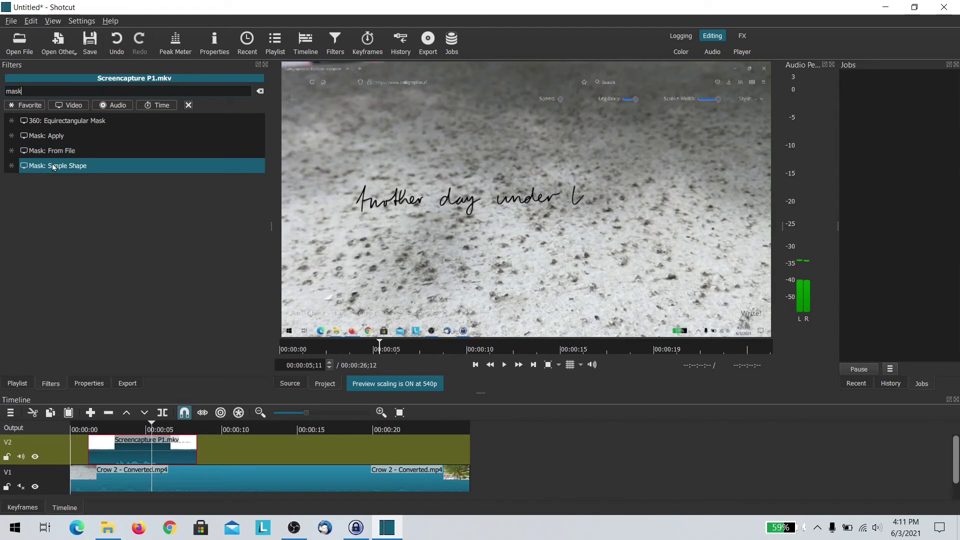
{"action": "left_click", "coordinate": [54, 166]}
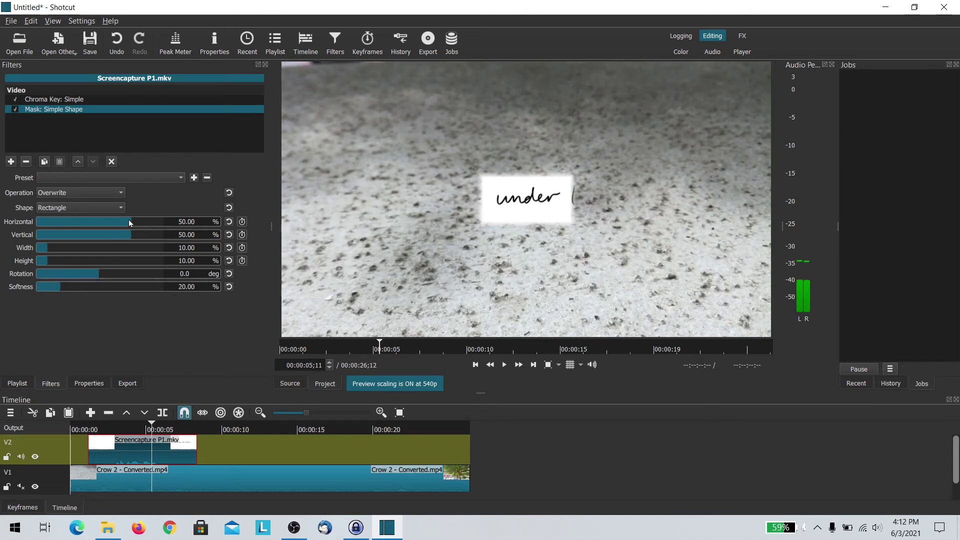
{"action": "left_click_drag", "start_coordinate": [49, 251], "coordinate": [84, 251]}
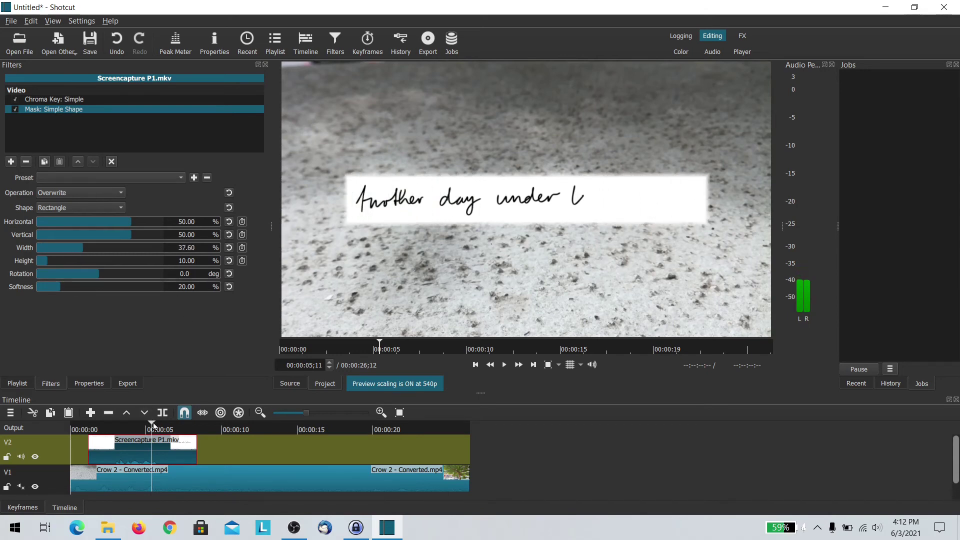
At the full-sentence frame, set the mask operation to Minimum to hide the white box
{"action": "left_click", "coordinate": [176, 430]}
{"action": "left_click", "coordinate": [182, 430]}
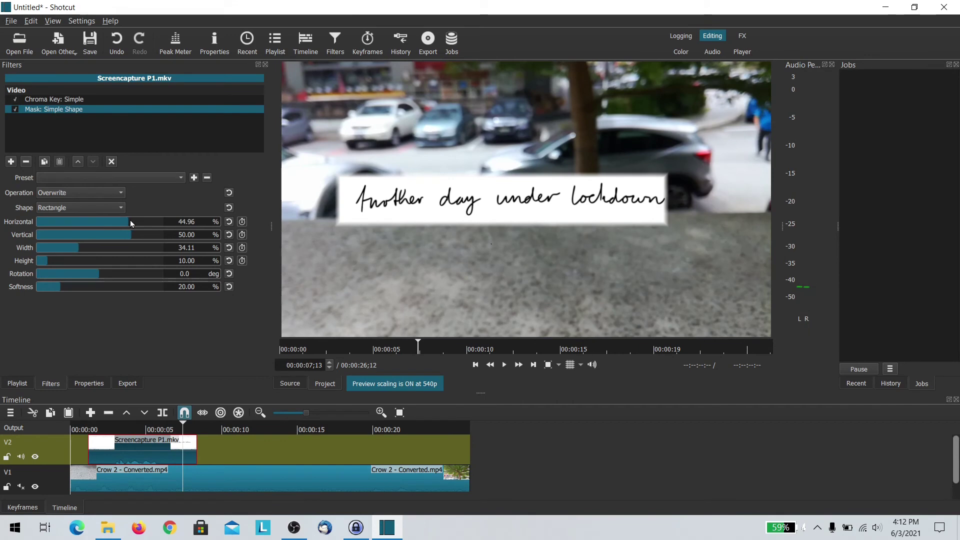
{"action": "left_click", "coordinate": [106, 194]}
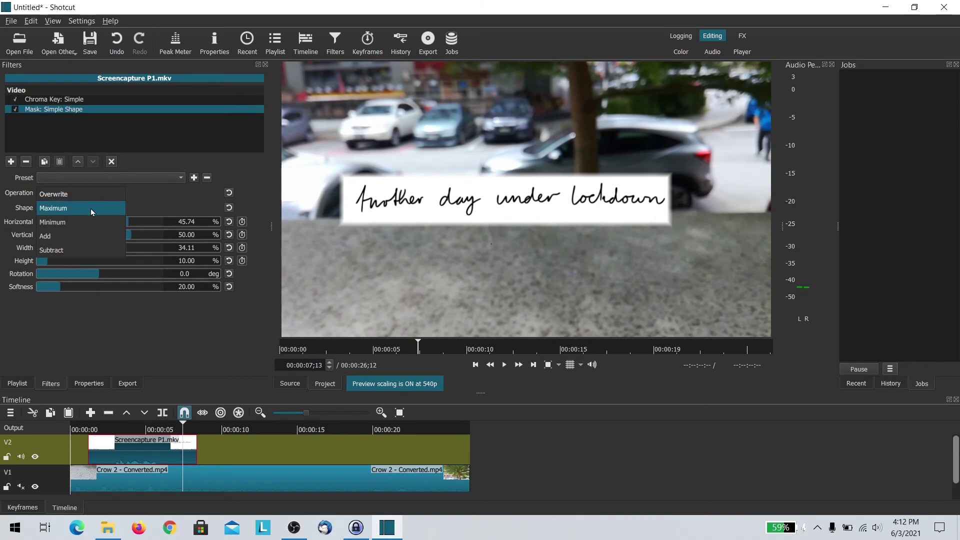
{"action": "left_click", "coordinate": [82, 223]}
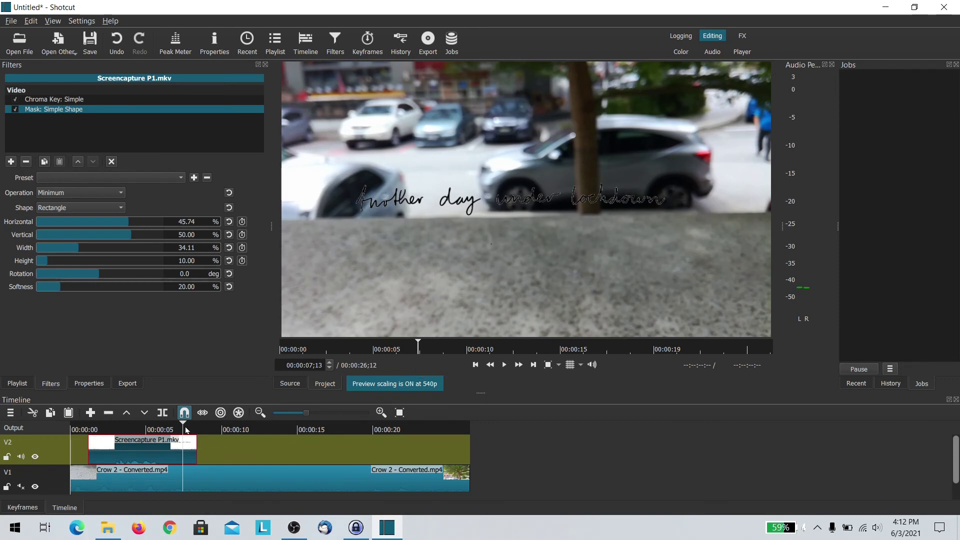
Move the handwriting clip to the timeline's start and play the finished composite
{"action": "left_click_drag", "start_coordinate": [160, 430], "coordinate": [103, 440]}
{"action": "left_click", "coordinate": [155, 444]}
{"action": "left_click", "coordinate": [89, 430]}
{"action": "key", "text": "space"}
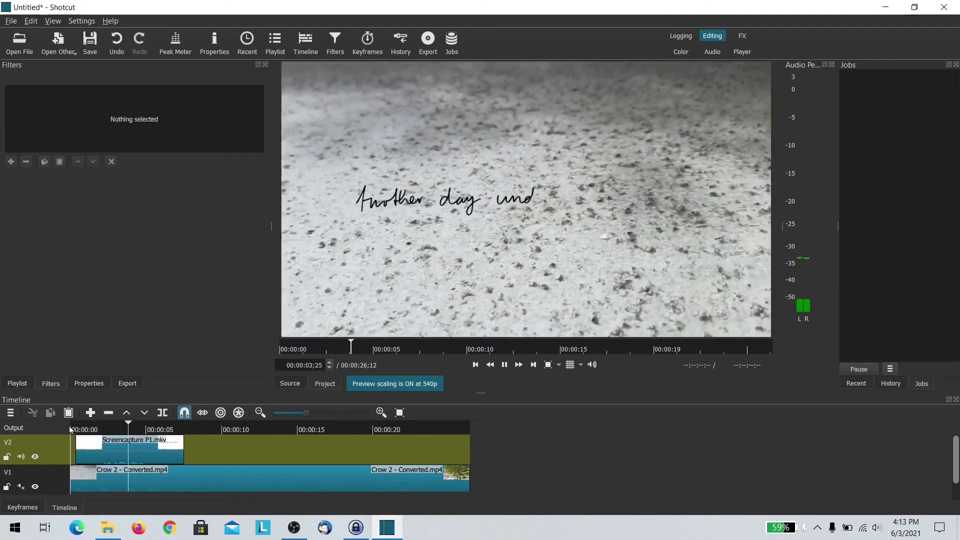